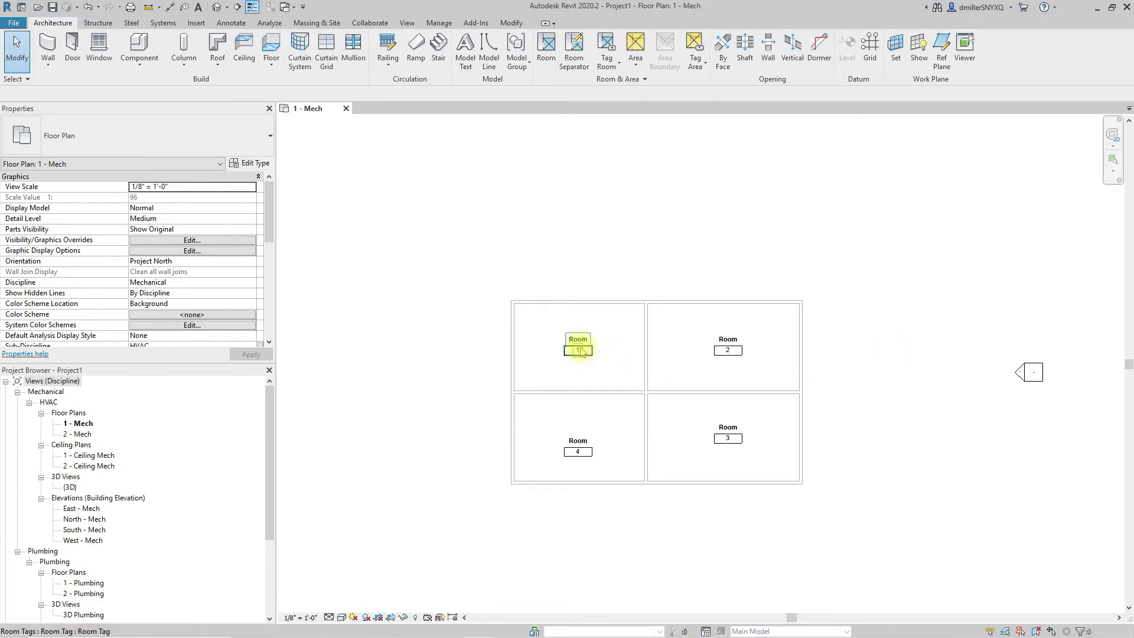
Inspect the properties of Room 1 in the floor plan and clear the selection.
left_click(596, 324)
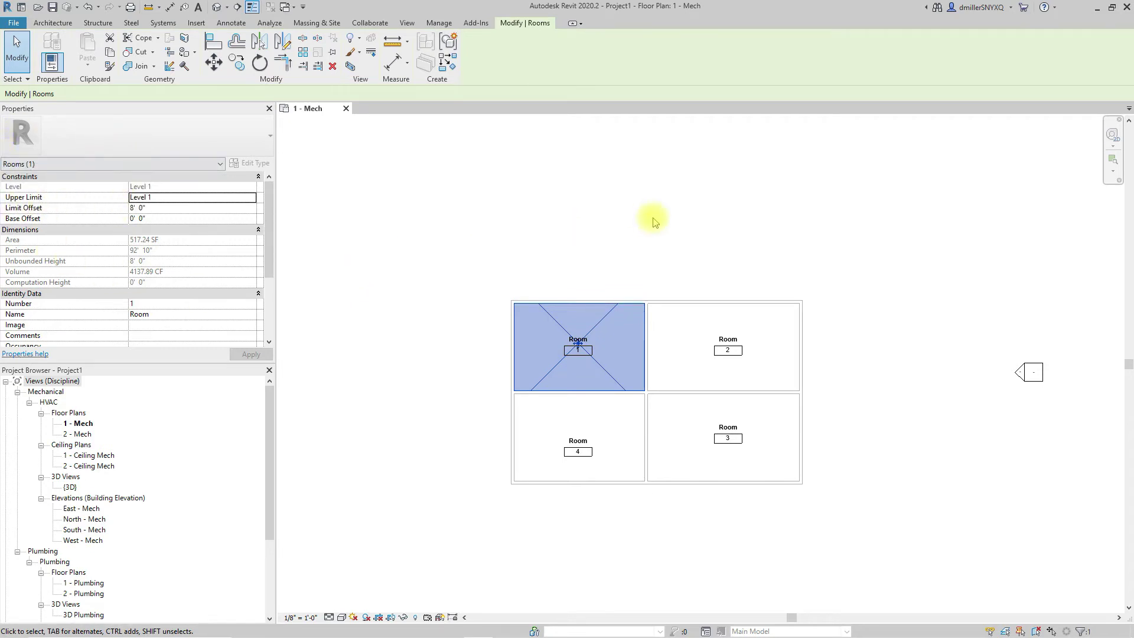
left_click(626, 255)
middle_click_drag(595, 269, 587, 248)
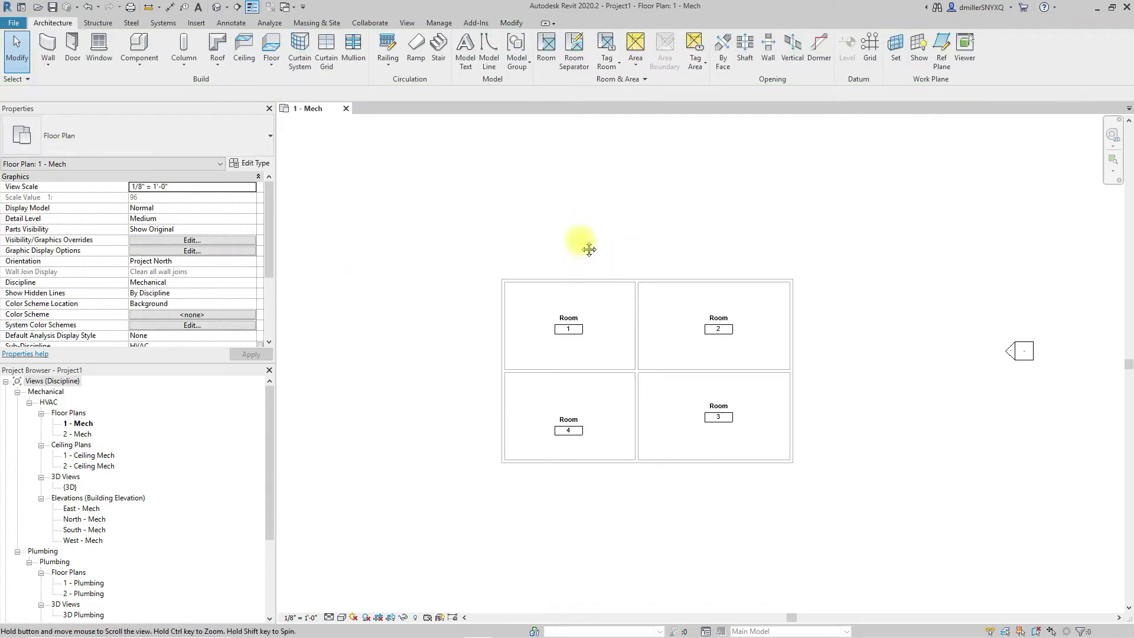
Export the project to IFC as Project1.ifc with the In-Session Setup, replacing the existing file.
left_click(13, 23)
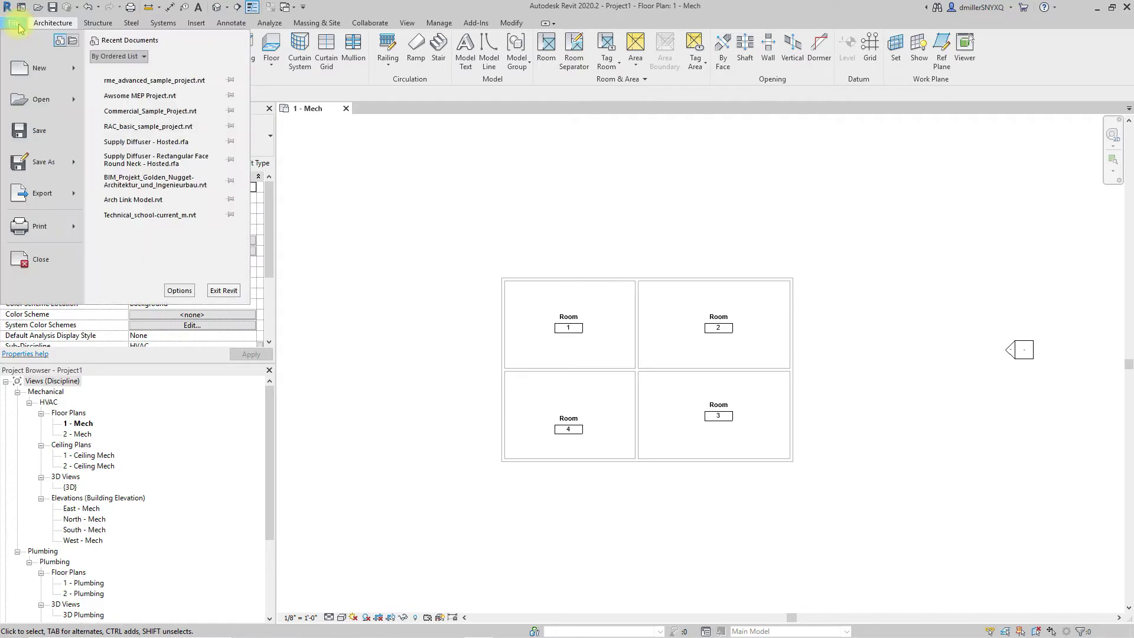
mouse_move(41, 193)
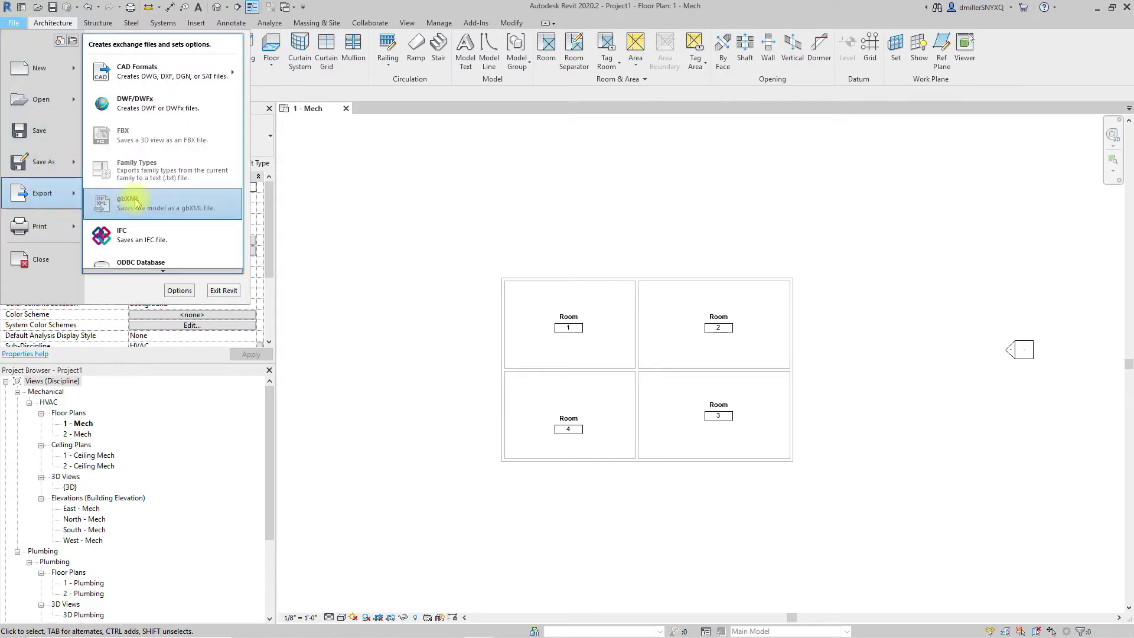
left_click(140, 235)
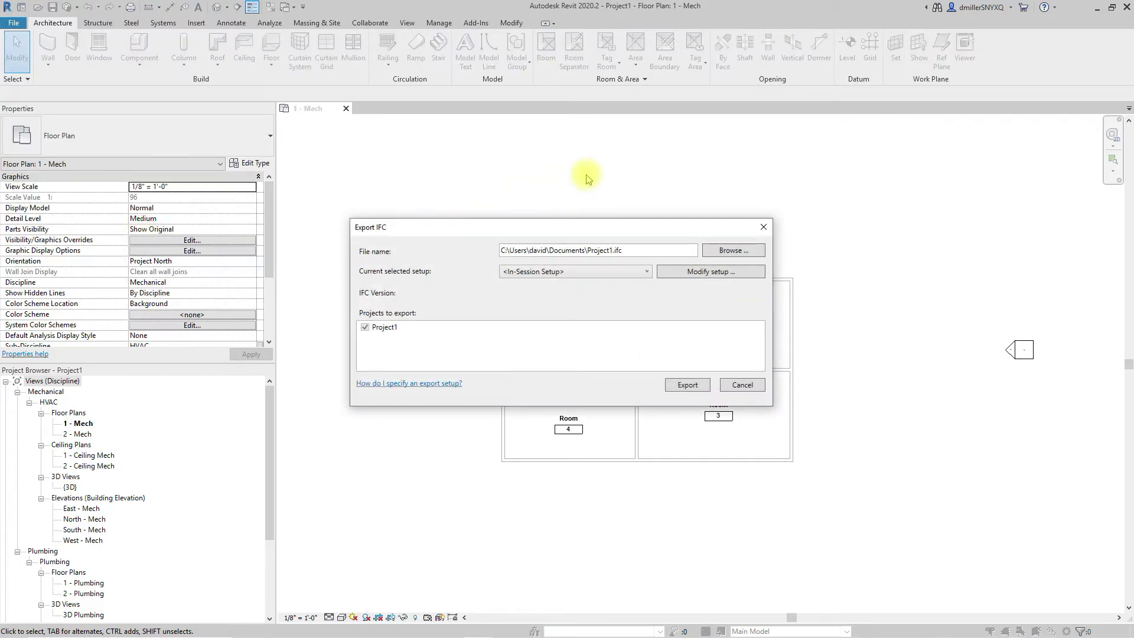
left_click(687, 385)
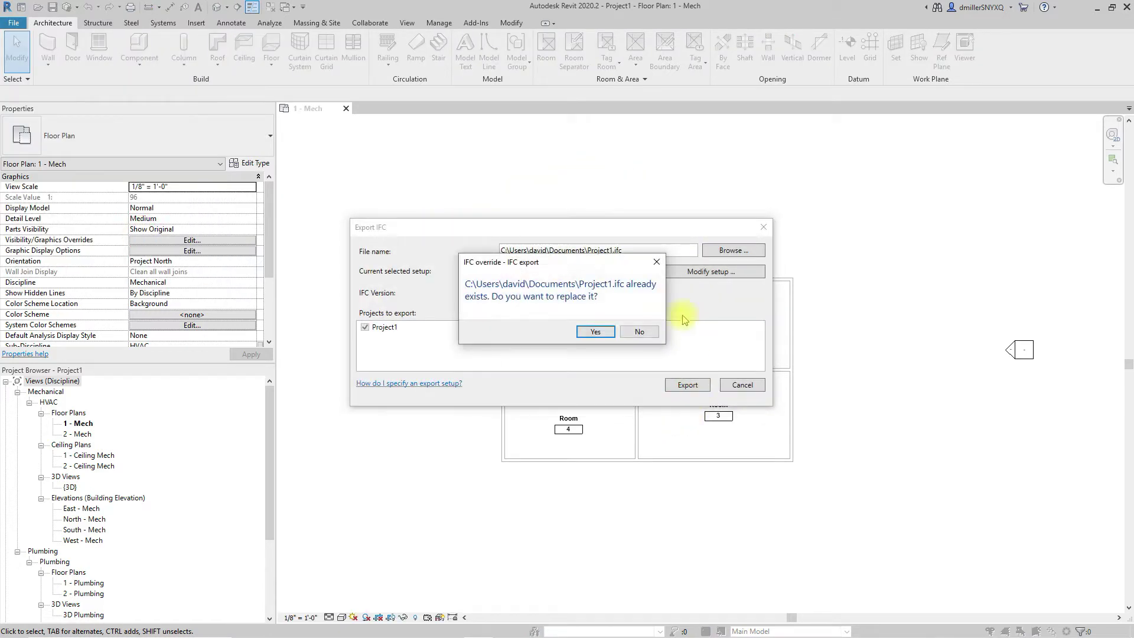
left_click(595, 332)
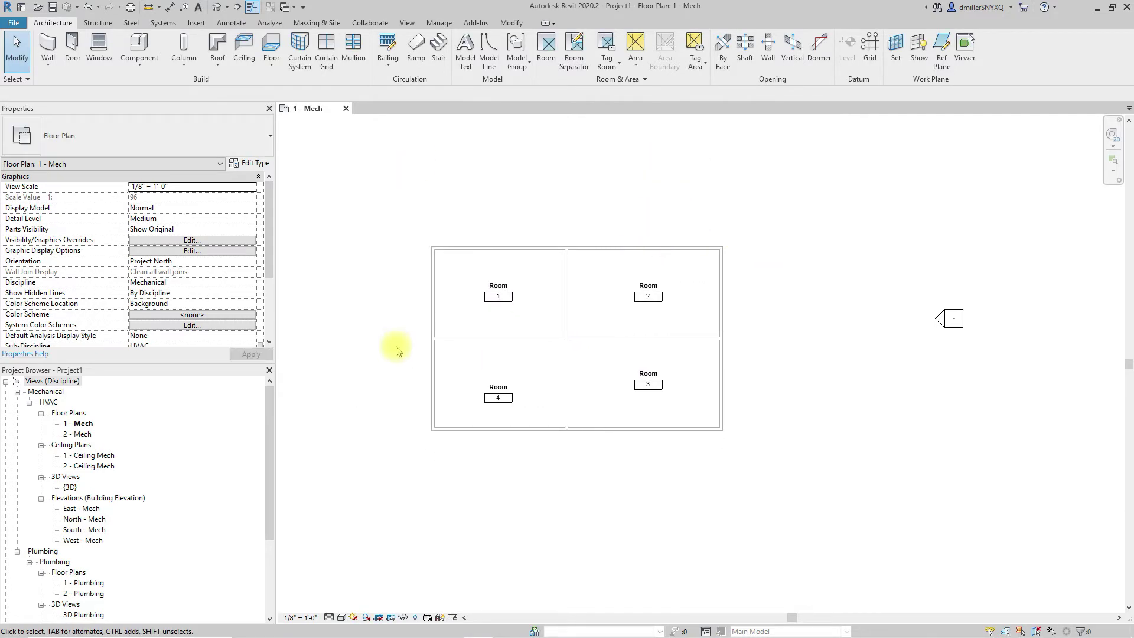
Create a new project from the Mechanical Template.
left_click(13, 22)
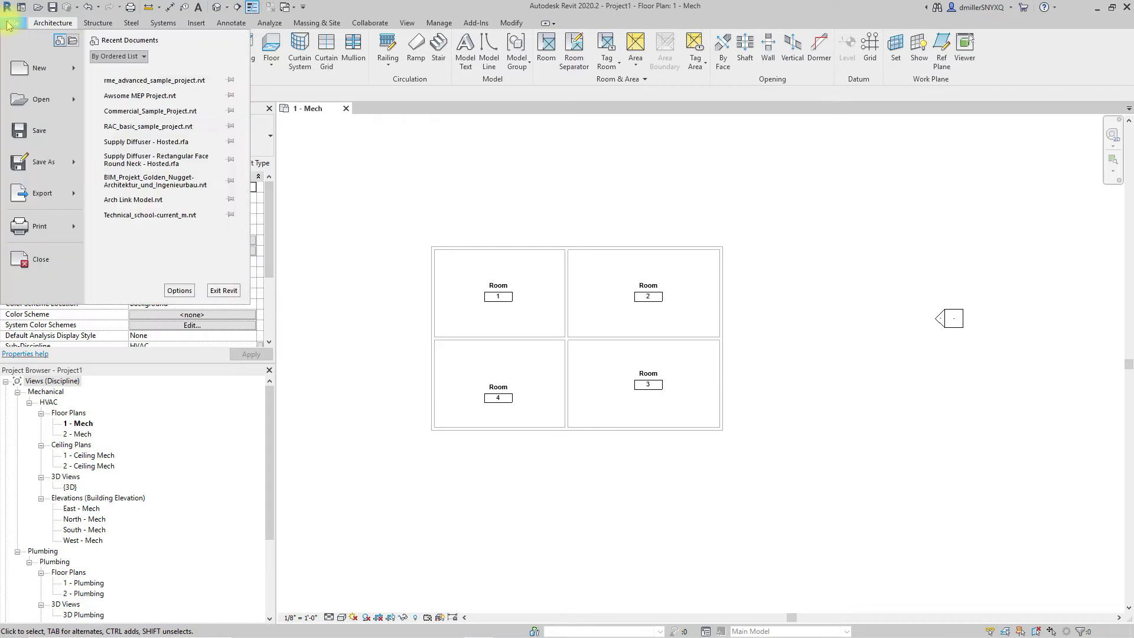
mouse_move(43, 77)
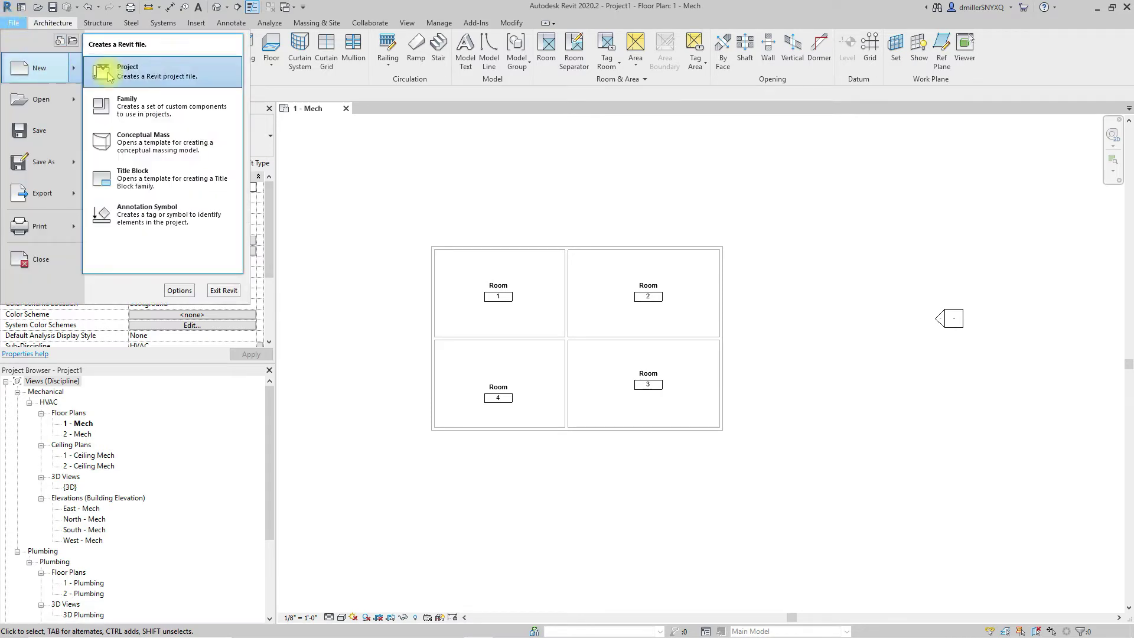
left_click(165, 74)
left_click(568, 300)
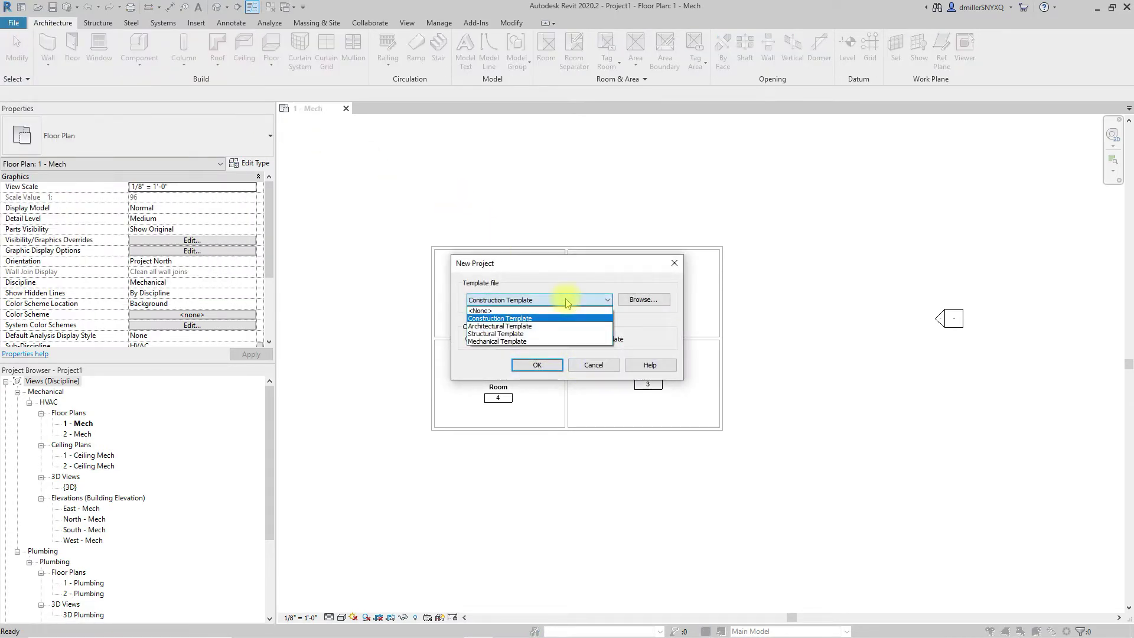
left_click(526, 331)
left_click(536, 364)
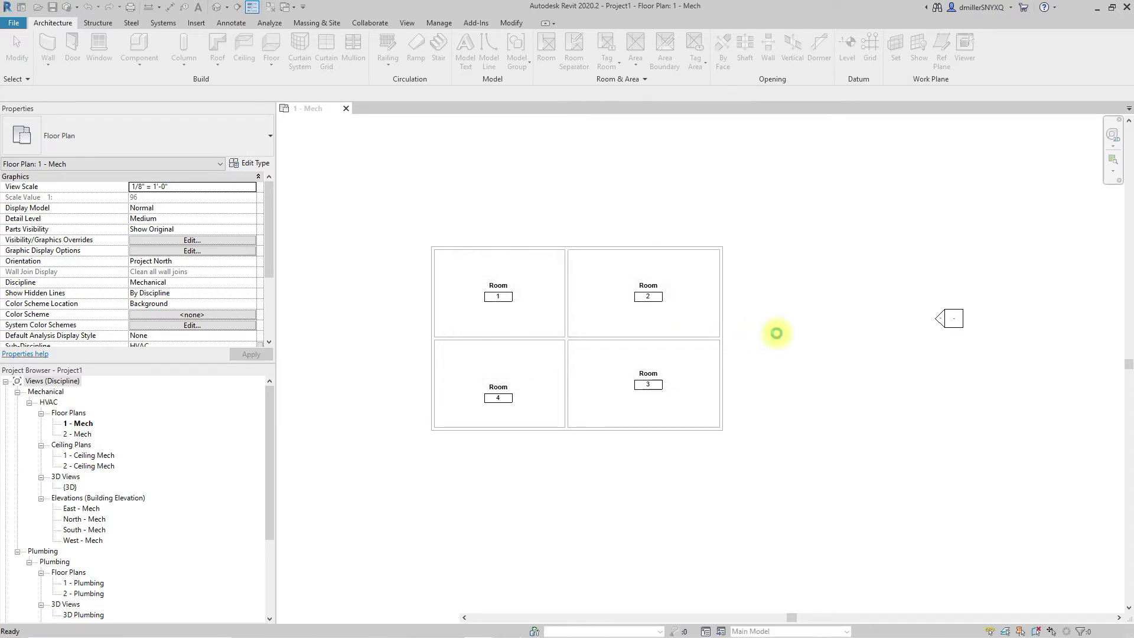
middle_click_drag(691, 342, 648, 335)
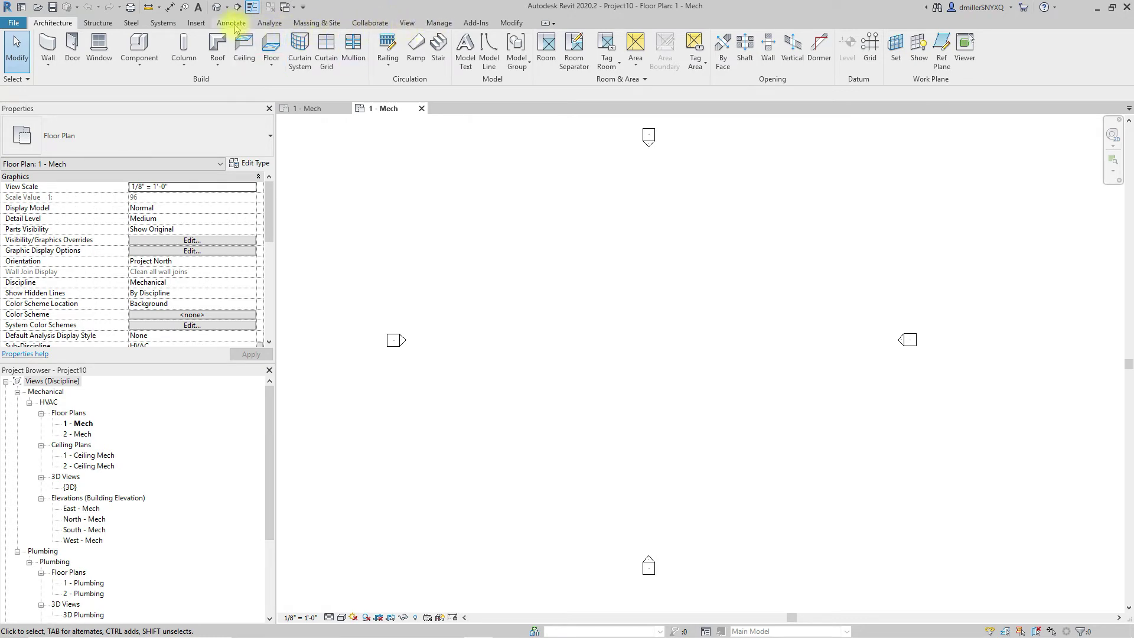
Link the Project1 IFC file from the Documents folder into the new project.
left_click(196, 23)
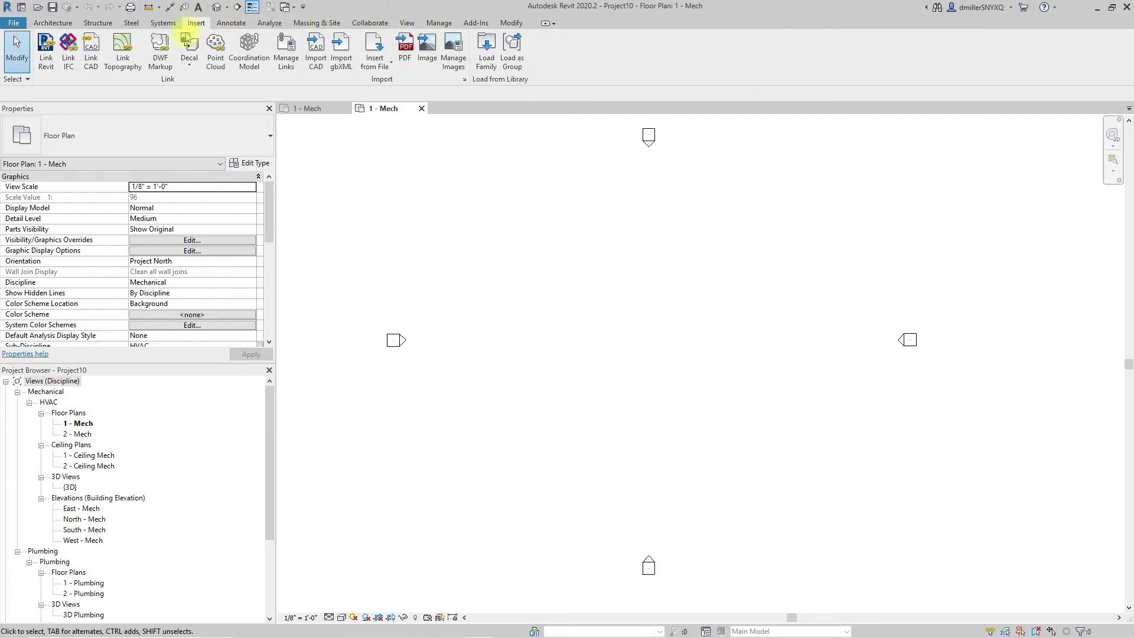
left_click(78, 61)
left_click(458, 278)
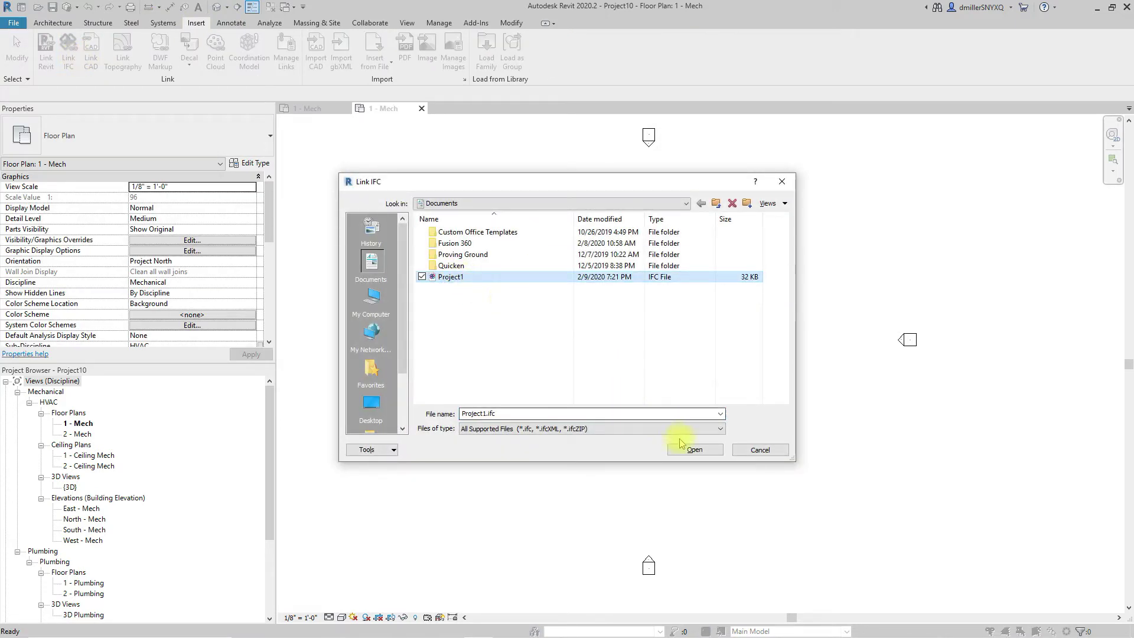
left_click(694, 449)
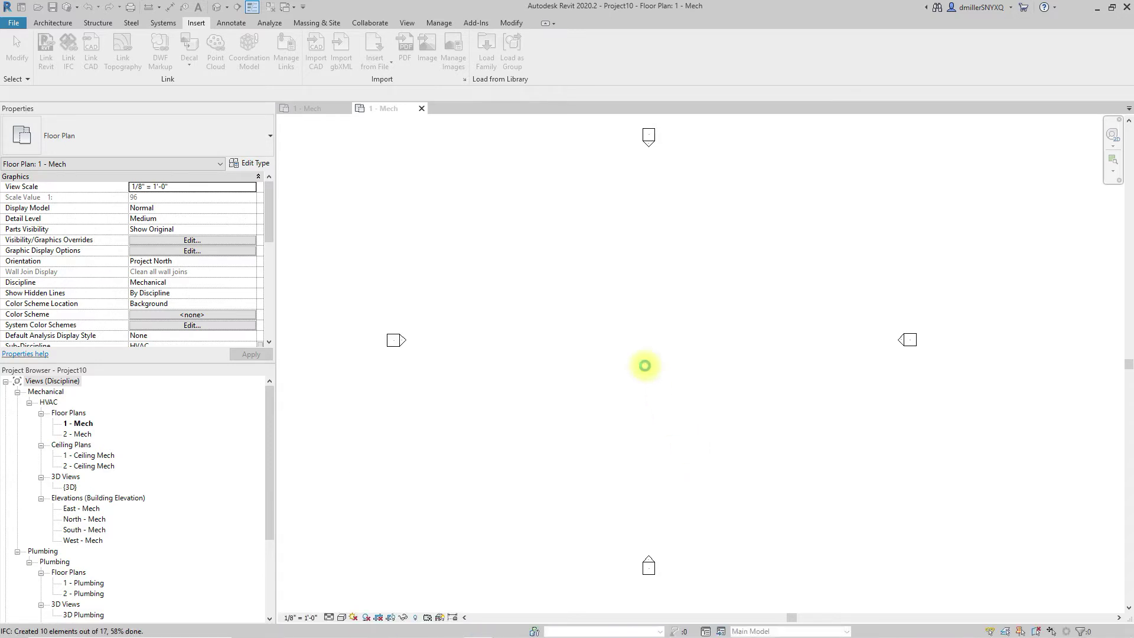
middle_click_drag(706, 461, 692, 457)
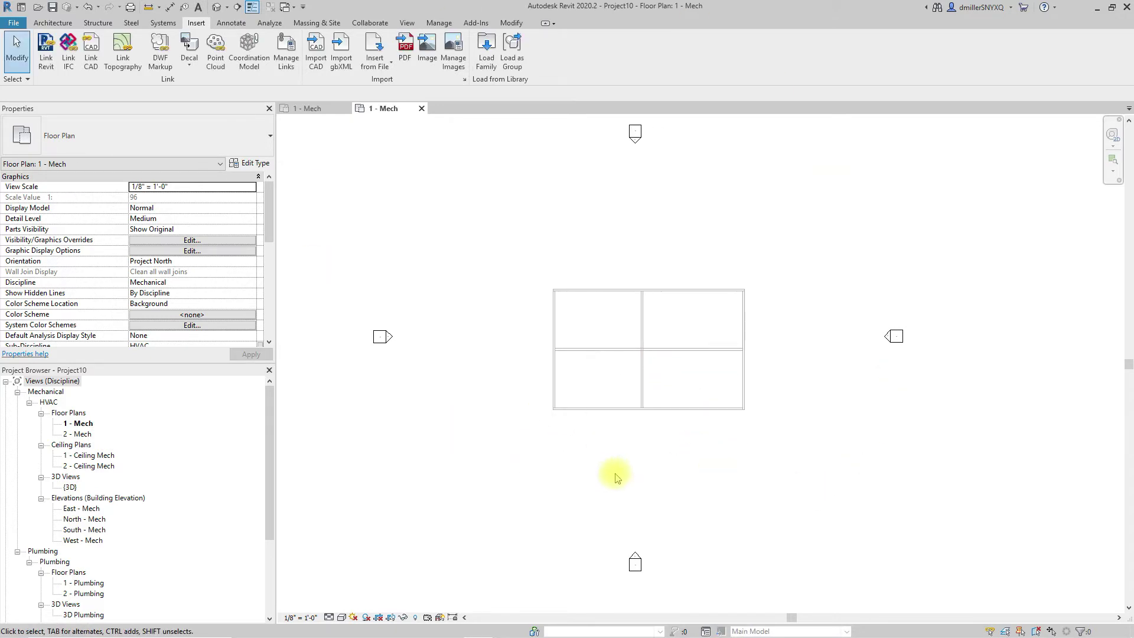
Examine the category and IFC parameters of the linked model's upper-left room, selected as an element inside the link.
scroll(602, 386, "up", 1)
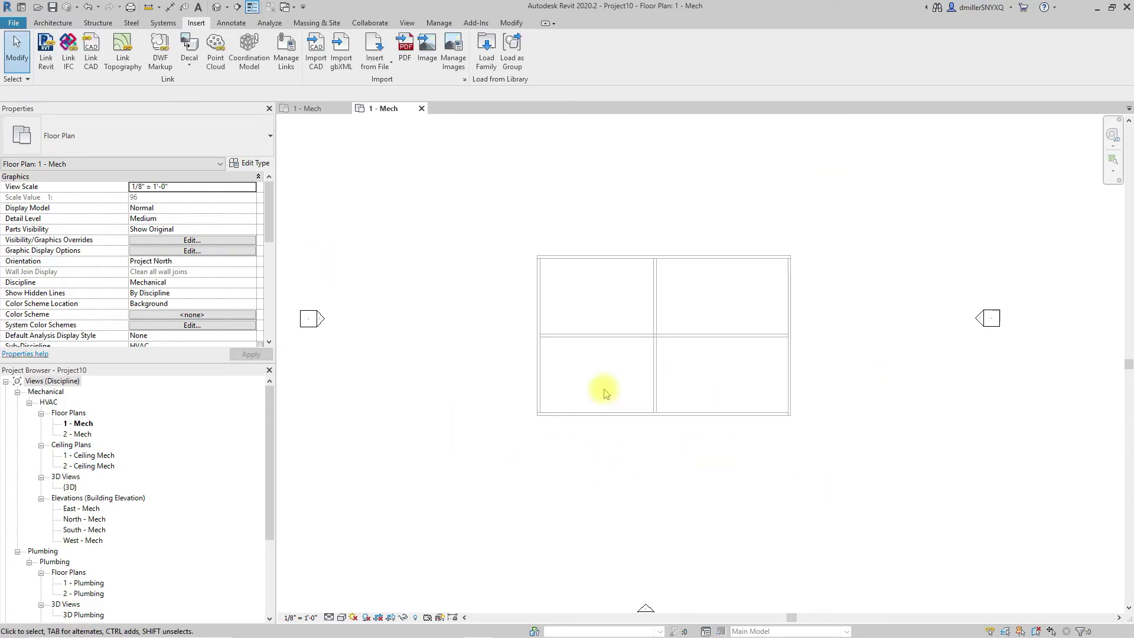
key("Tab")
left_click(609, 336)
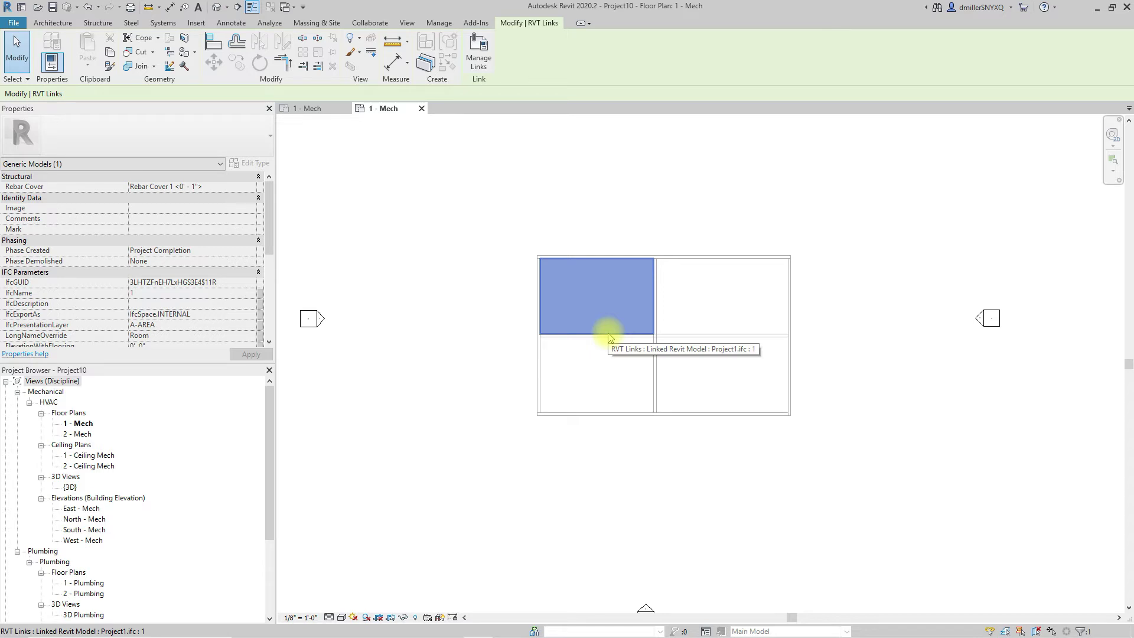
scroll(192, 295, "down", 1)
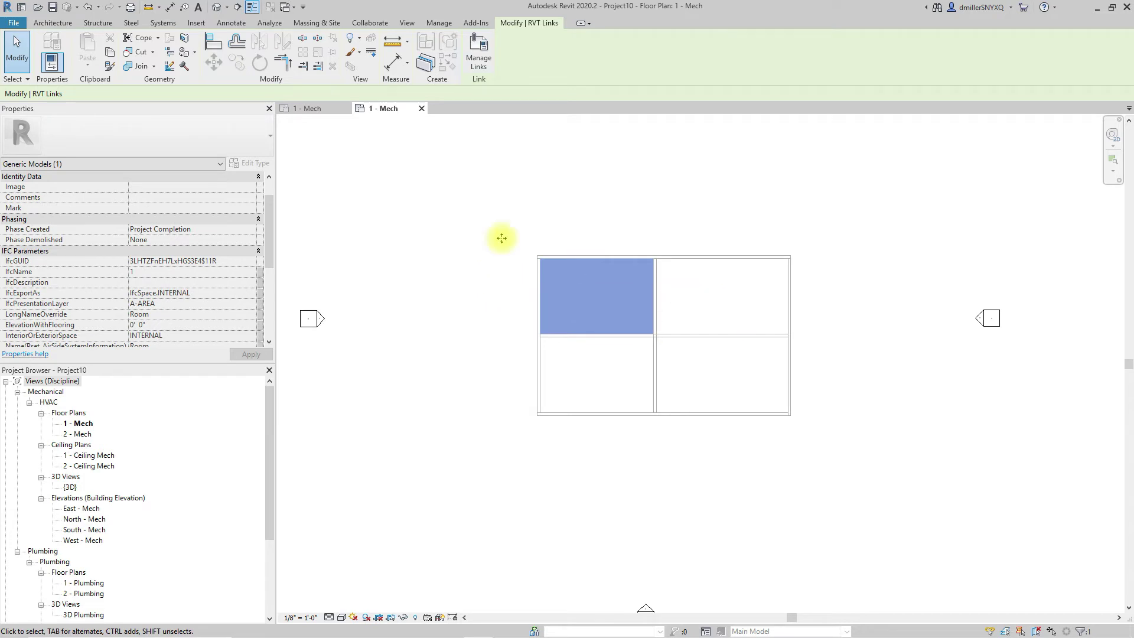
scroll(561, 312, "down", 1)
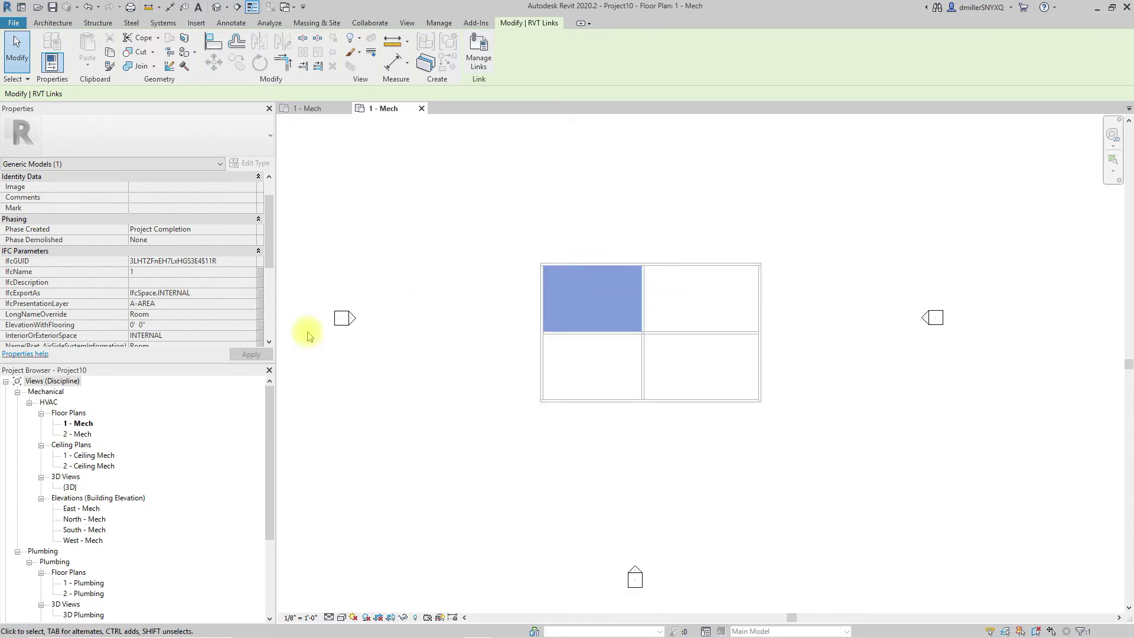
scroll(213, 269, "down", 2)
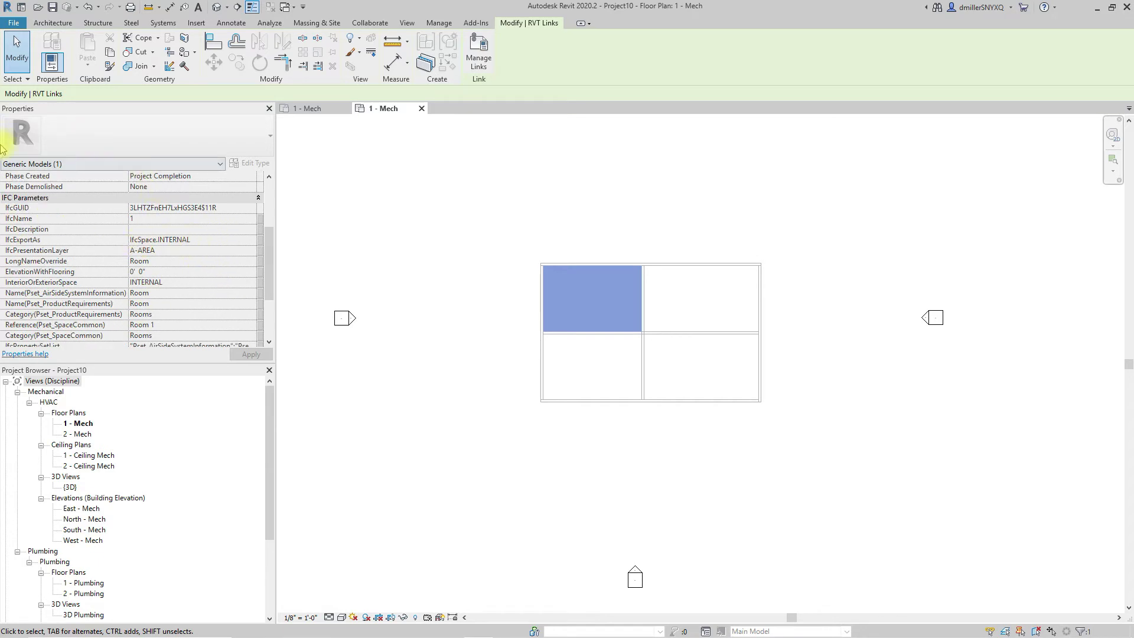
left_click(561, 236)
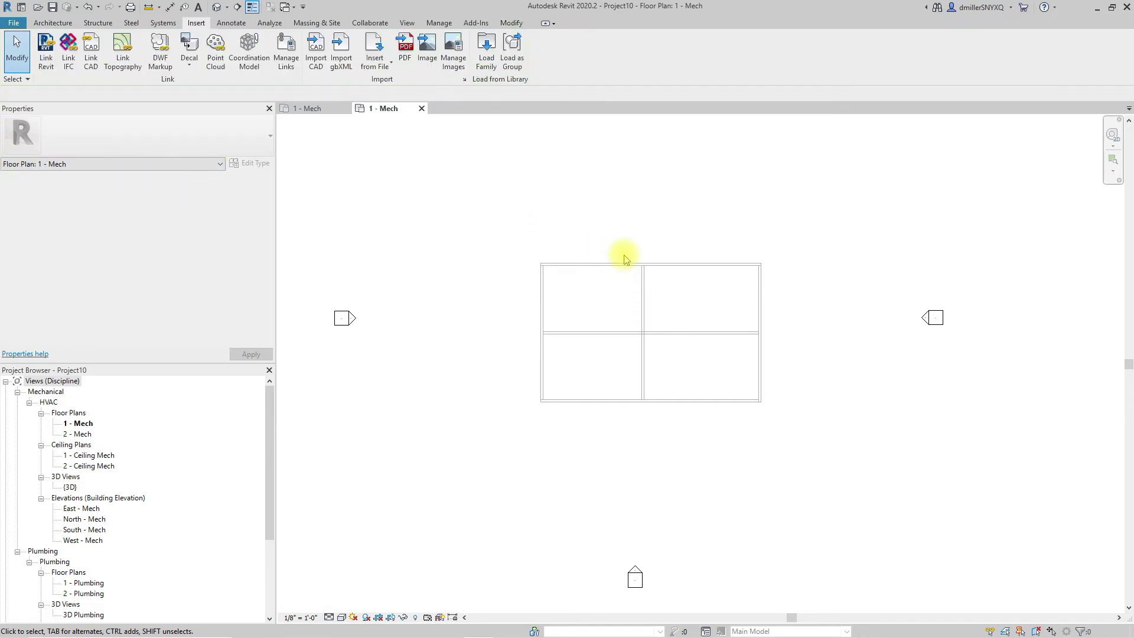
Close the new project without saving and dismiss the save reminder for the original project.
left_click(420, 108)
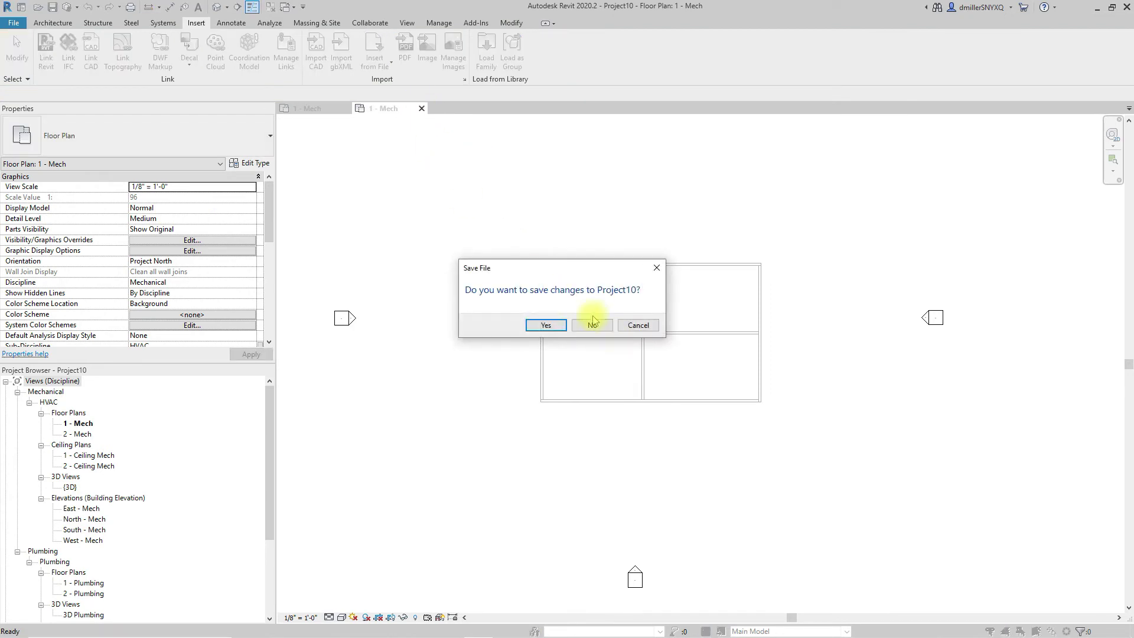
left_click(593, 325)
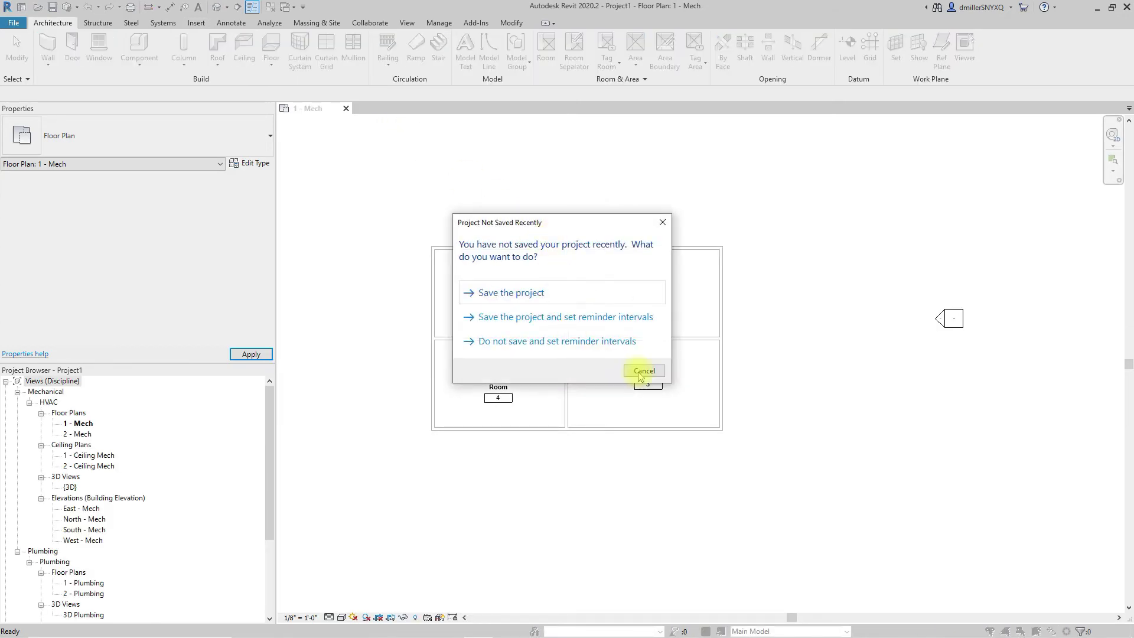
left_click(657, 372)
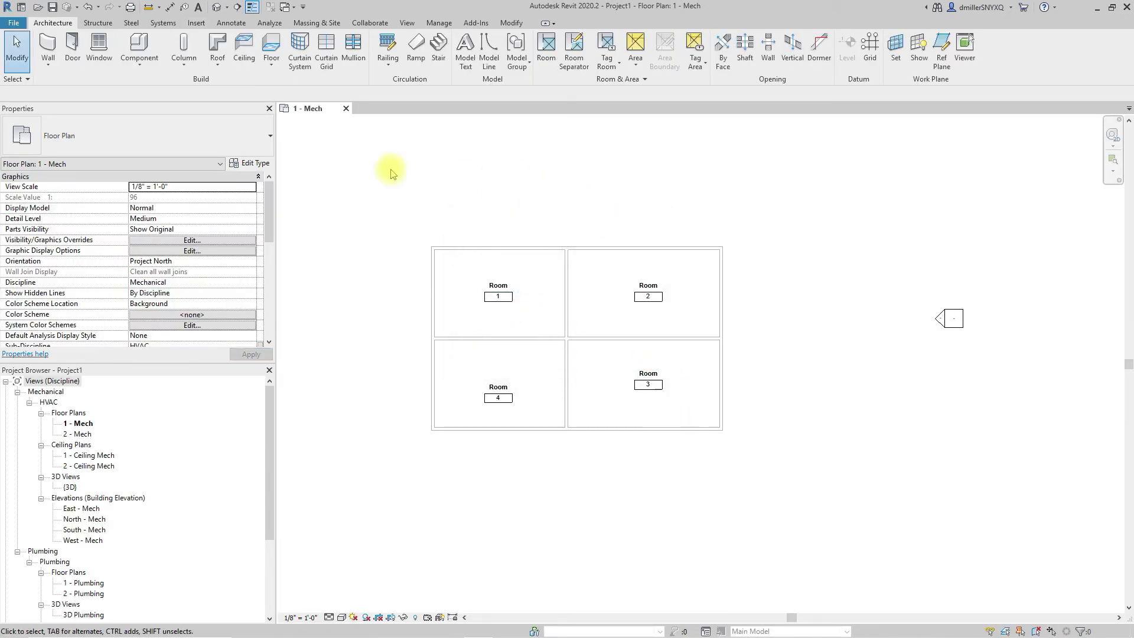
Open the Project1 IFC file from the Documents folder directly as a project.
left_click(13, 22)
mouse_move(41, 100)
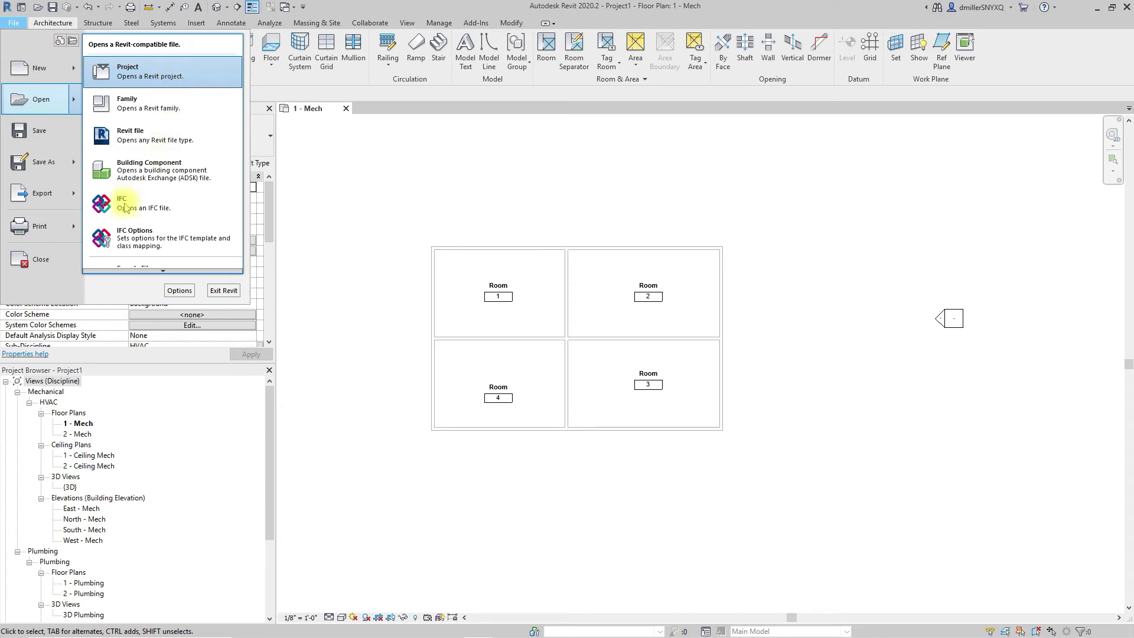
left_click(466, 198)
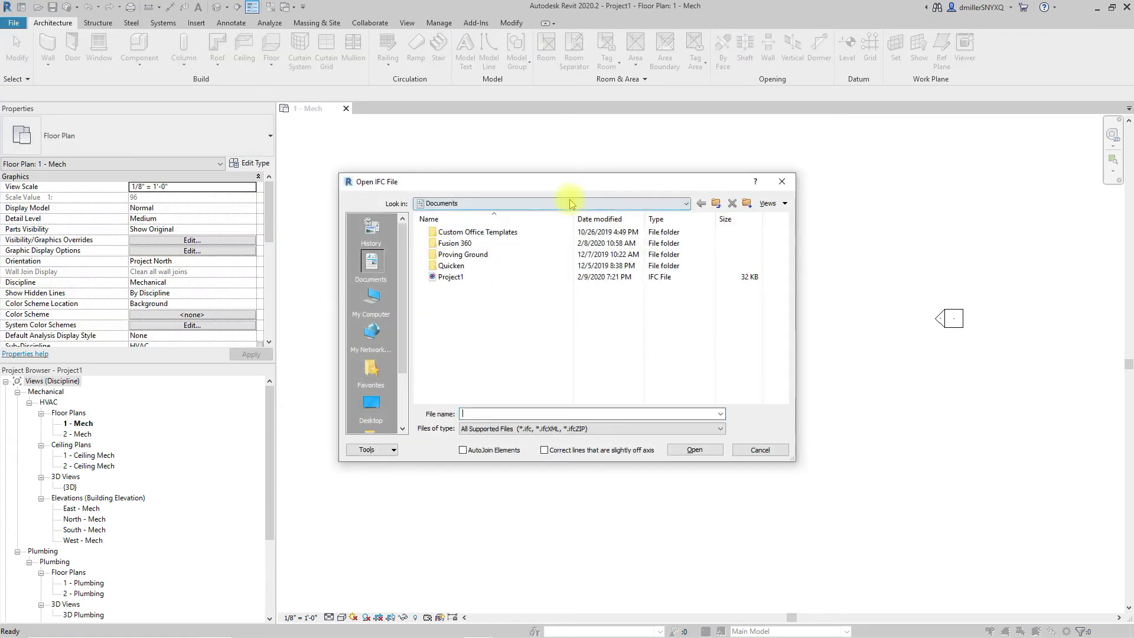
left_click(456, 277)
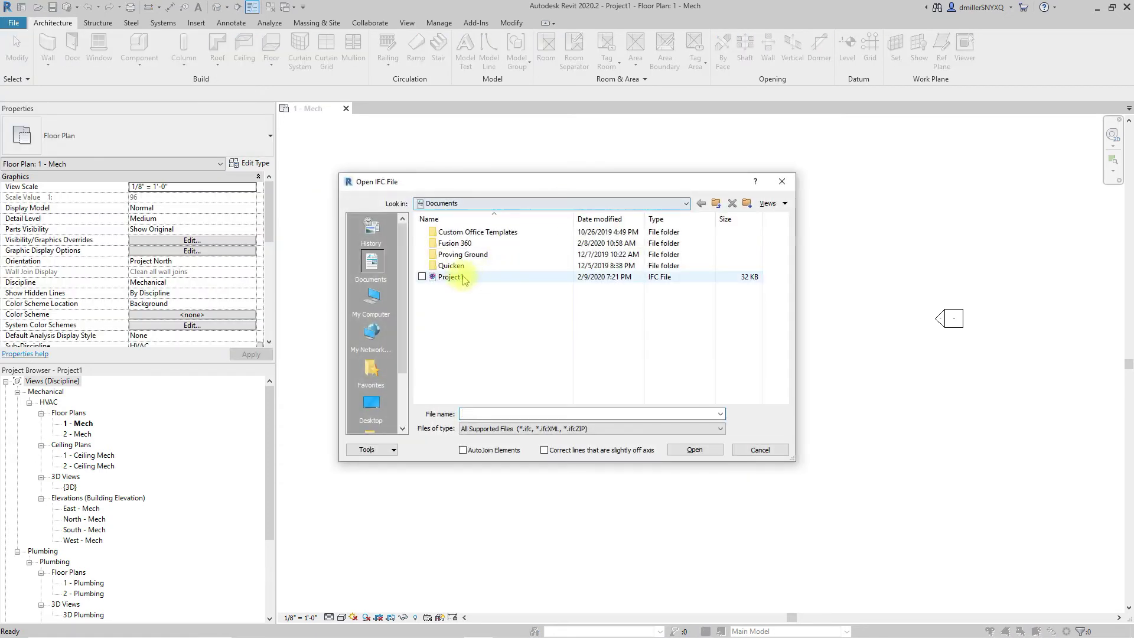
left_click(697, 452)
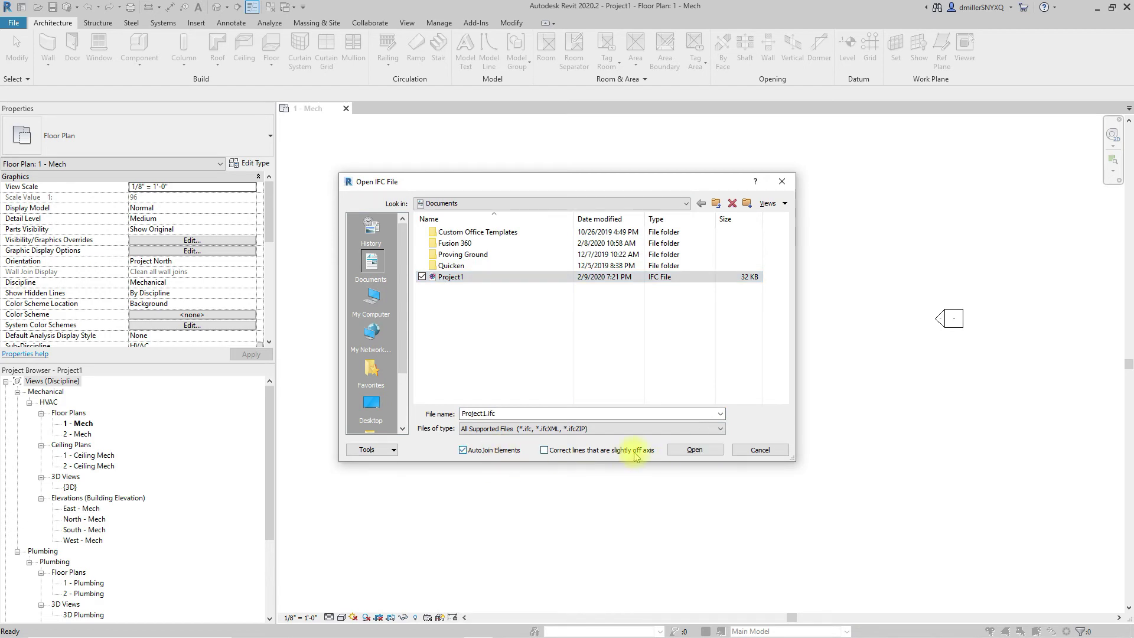
left_click(692, 451)
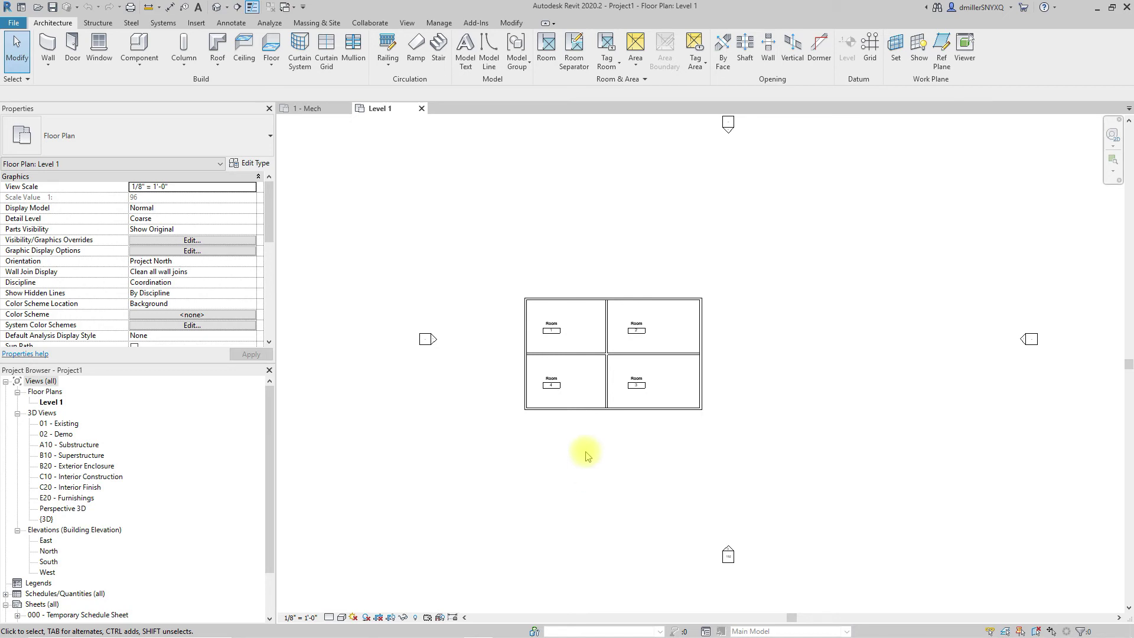
Examine the constraints, dimensions and identity data of Room 1 in the opened IFC model.
scroll(585, 431, "up", 2)
scroll(581, 307, "up", 2)
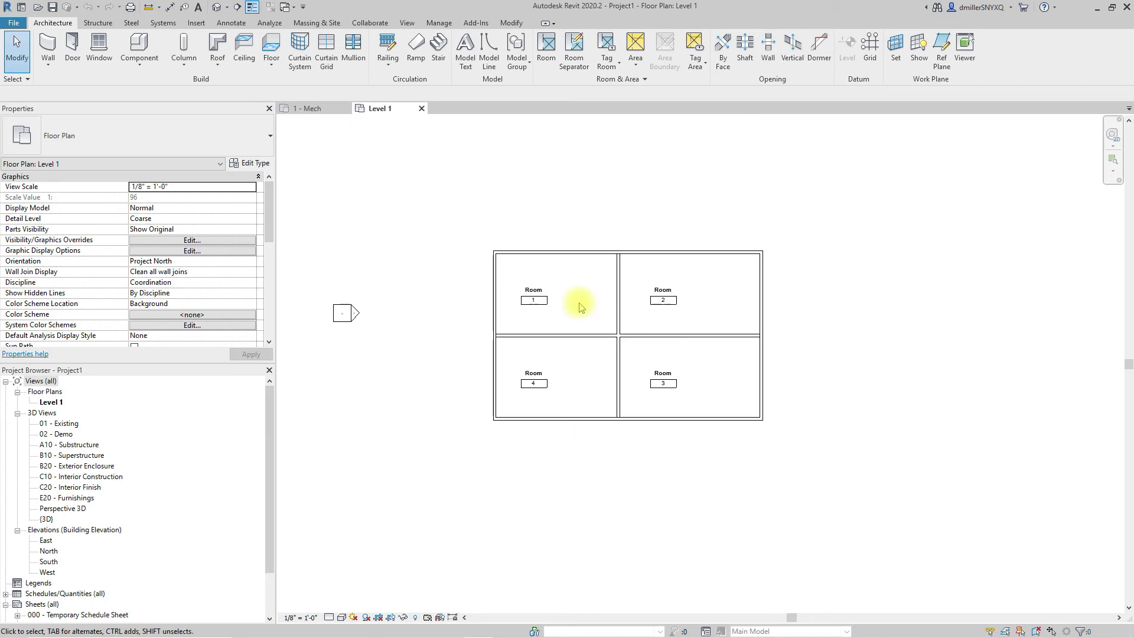
scroll(581, 307, "up", 1)
left_click(528, 299)
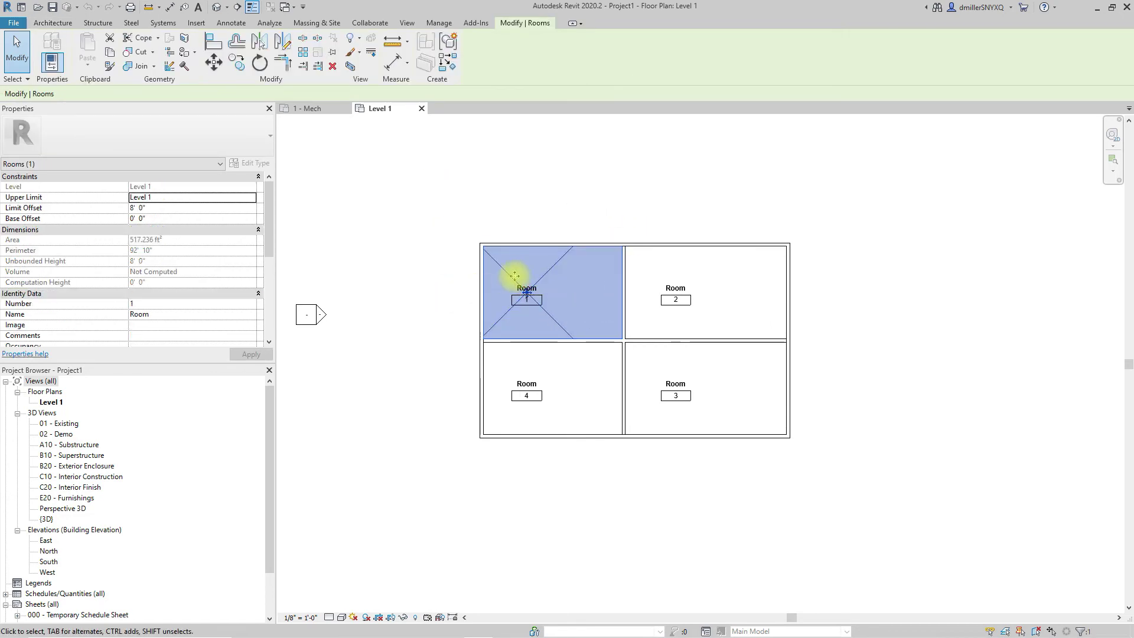
scroll(425, 206, "down", 1)
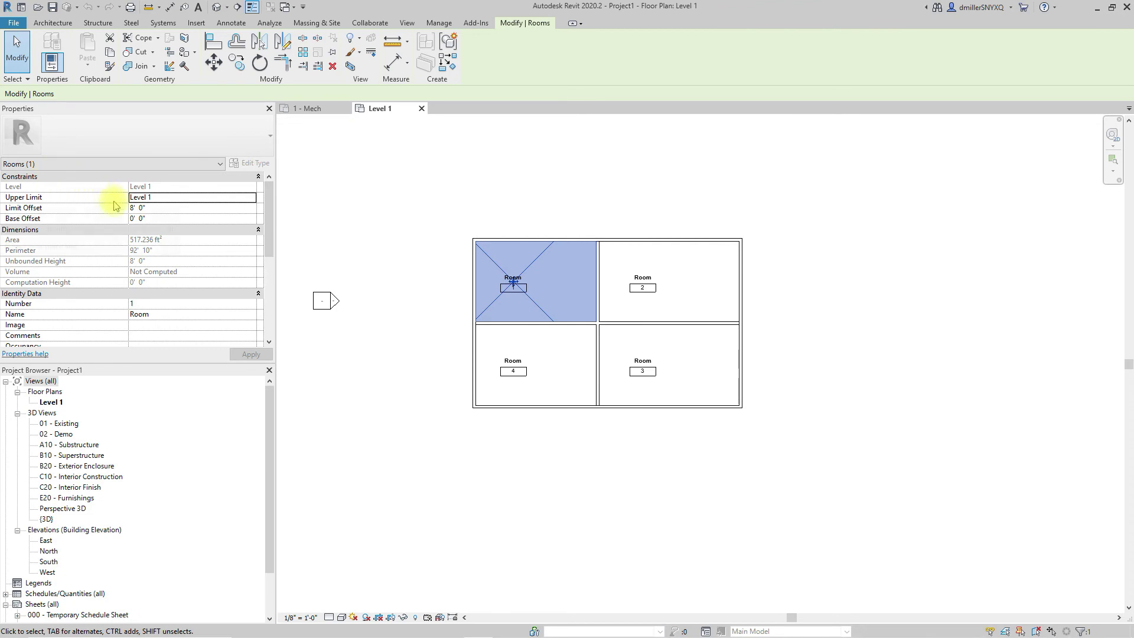
scroll(97, 307, "down", 2)
scroll(101, 314, "down", 2)
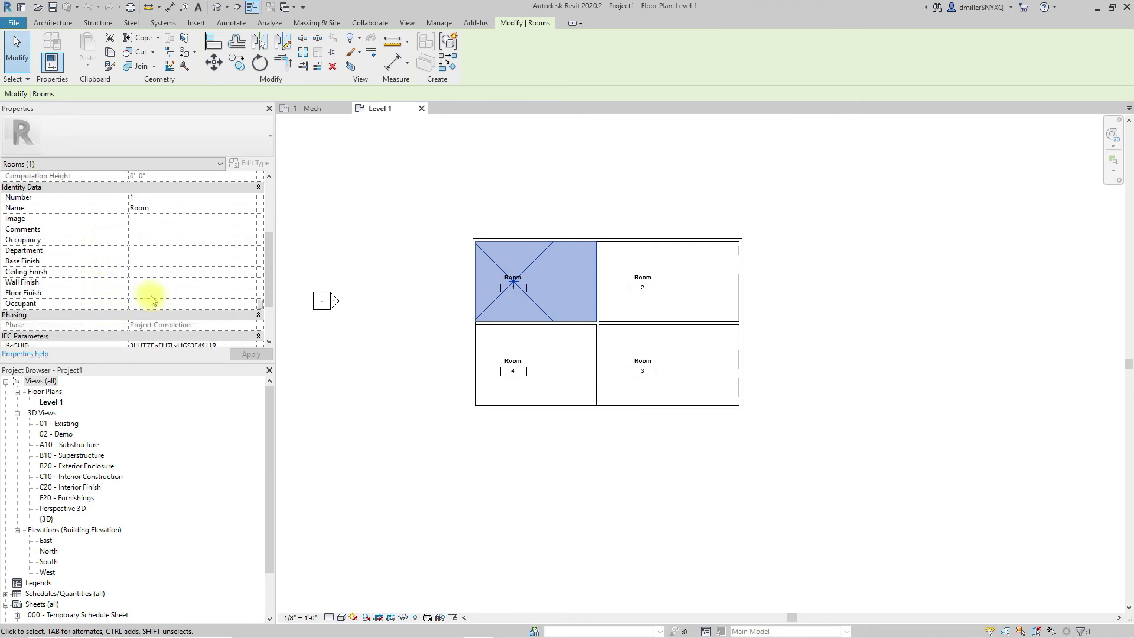